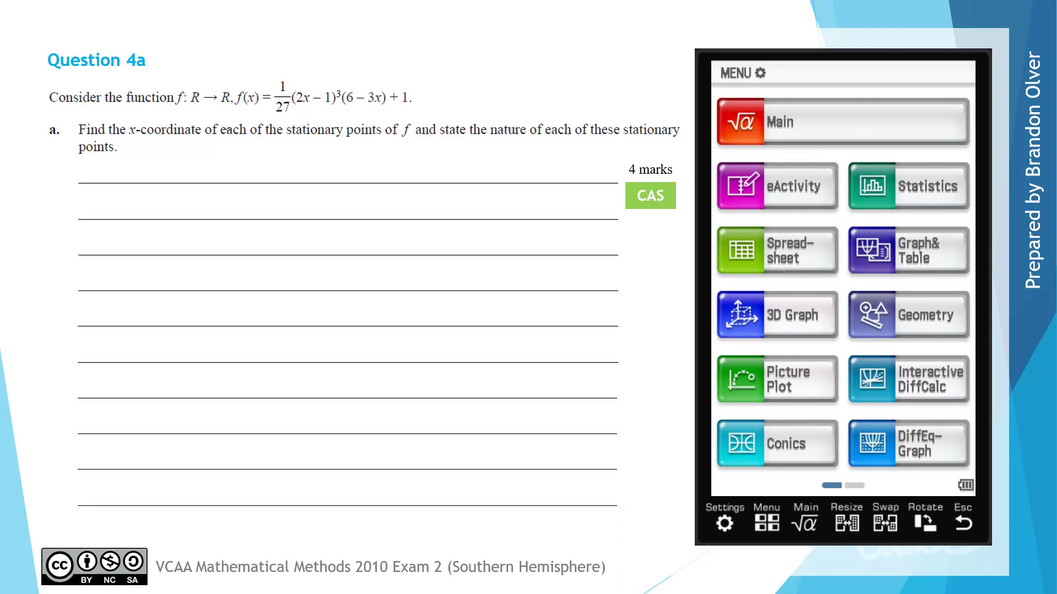
Highlight the question's key phrases yellow: x-coordinate, stationary points, and state each point's nature
left_click_drag(128, 132, 199, 130)
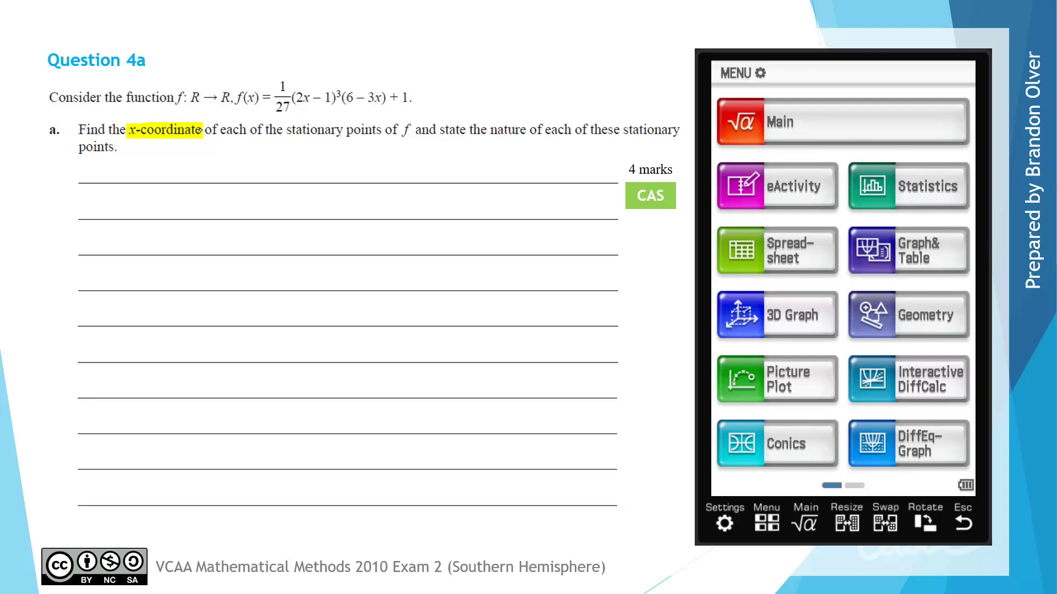
left_click_drag(284, 131, 379, 130)
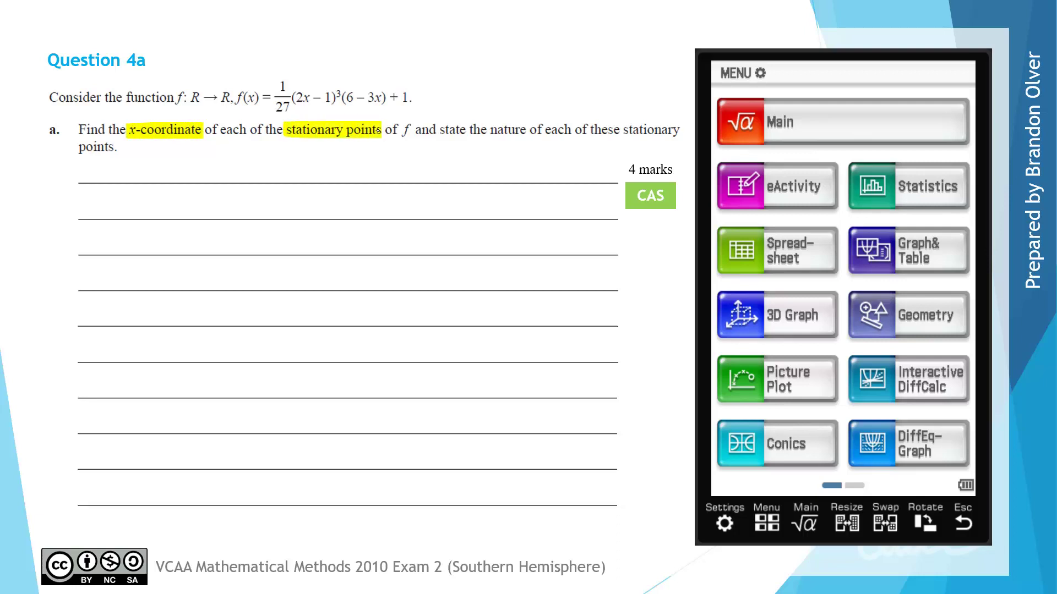
left_click_drag(442, 131, 679, 130)
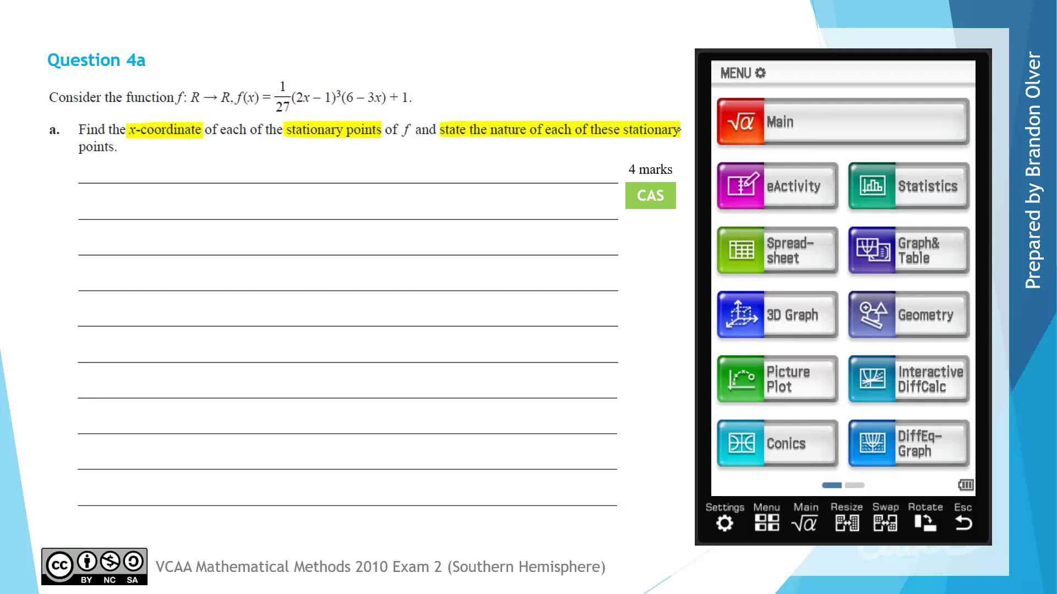
left_click_drag(77, 147, 111, 146)
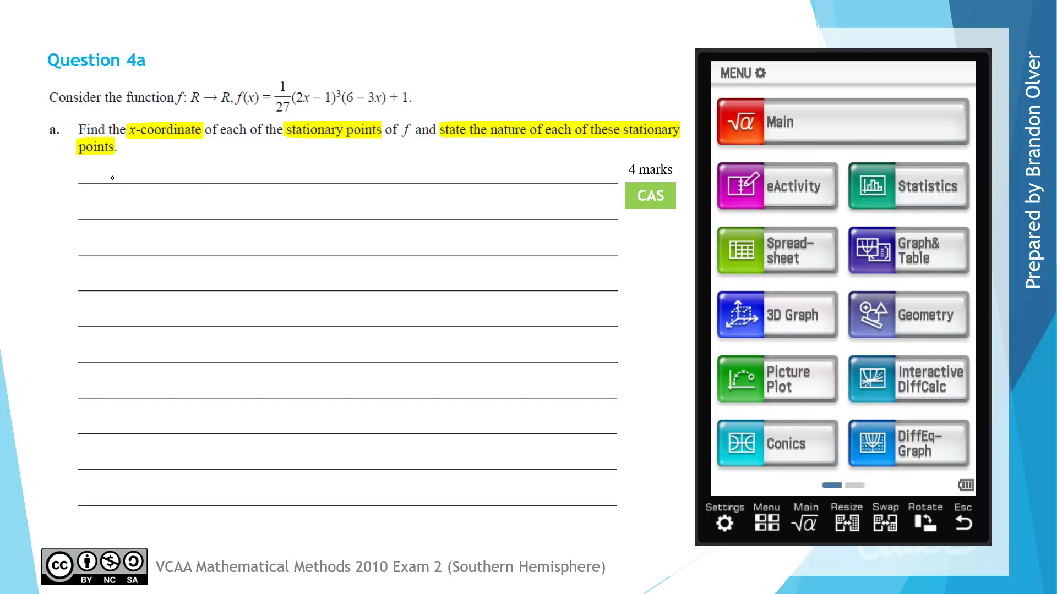
Handwrite f'(x) = 0 on the first answer line and underline 'stationary points' in red
mouse_move(126, 157)
left_mouse_down()
mouse_move(119, 181)
mouse_move(127, 167)
left_mouse_up()
left_click_drag(133, 156, 139, 180)
mouse_move(146, 166)
left_mouse_down()
mouse_move(157, 177)
mouse_move(146, 177)
left_mouse_up()
mouse_move(159, 158)
left_mouse_down()
mouse_move(162, 182)
mouse_move(203, 166)
mouse_move(235, 177)
mouse_move(236, 164)
left_mouse_up()
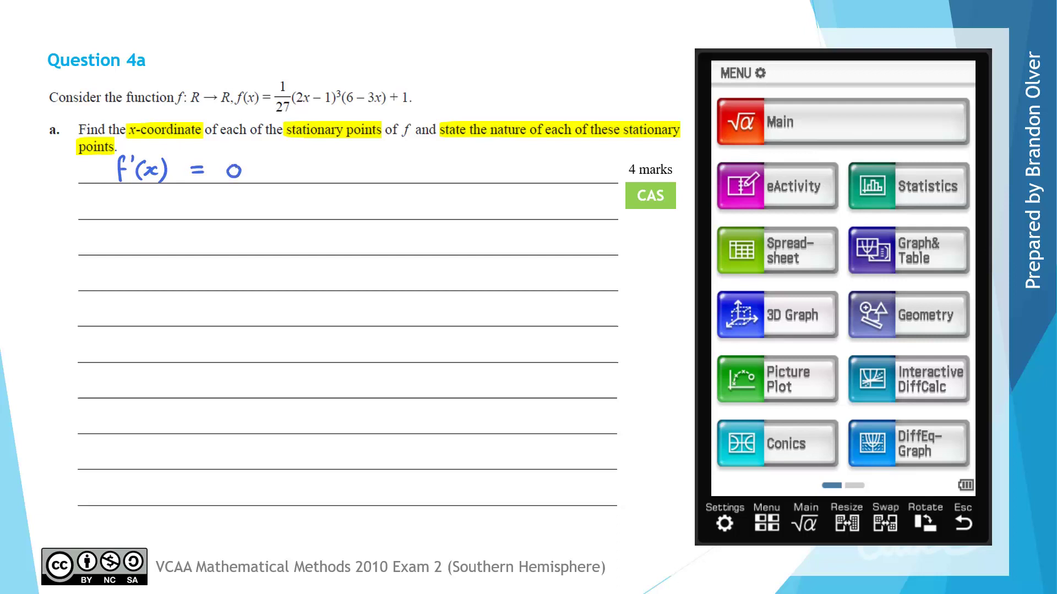
left_click_drag(286, 142, 381, 139)
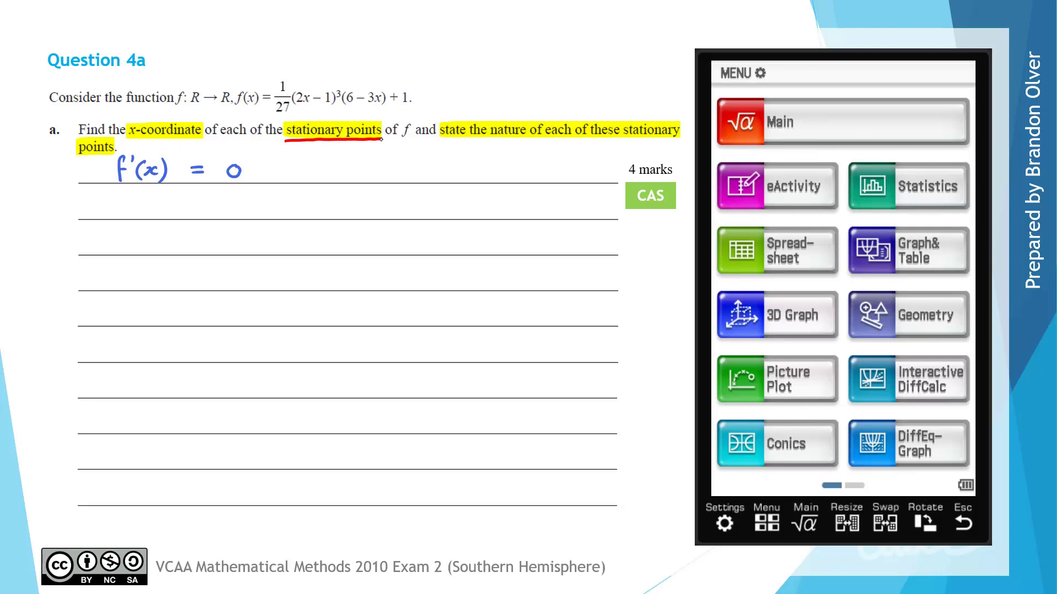
left_click(809, 124)
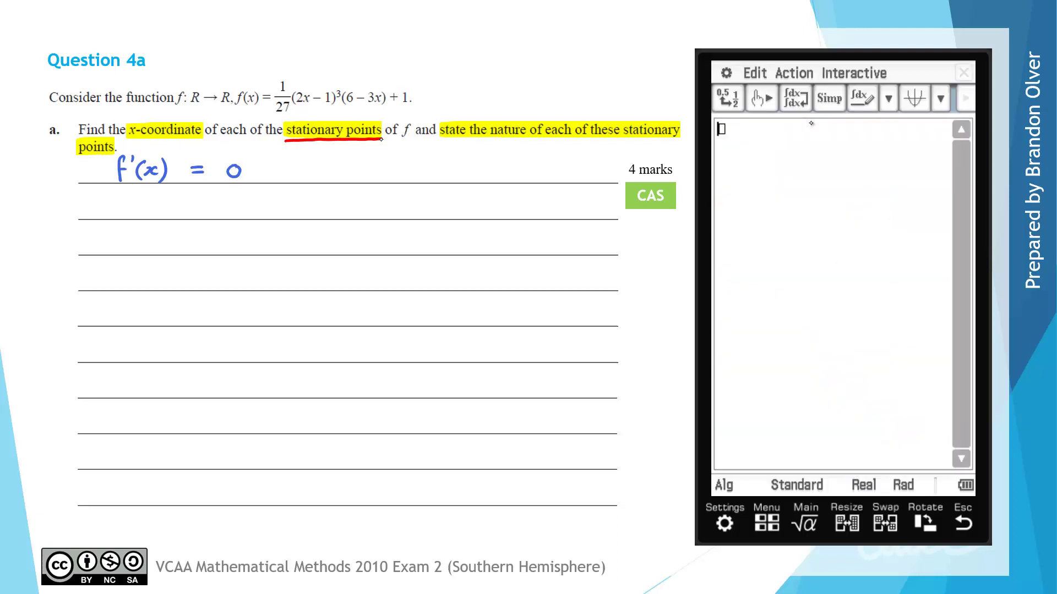
Enter 1/27(2x−1)^3(6−3x)+1 in Main using the fraction and bracket templates, then select it
left_click(810, 123)
left_click(828, 313)
type("1")
key("Down")
type("27")
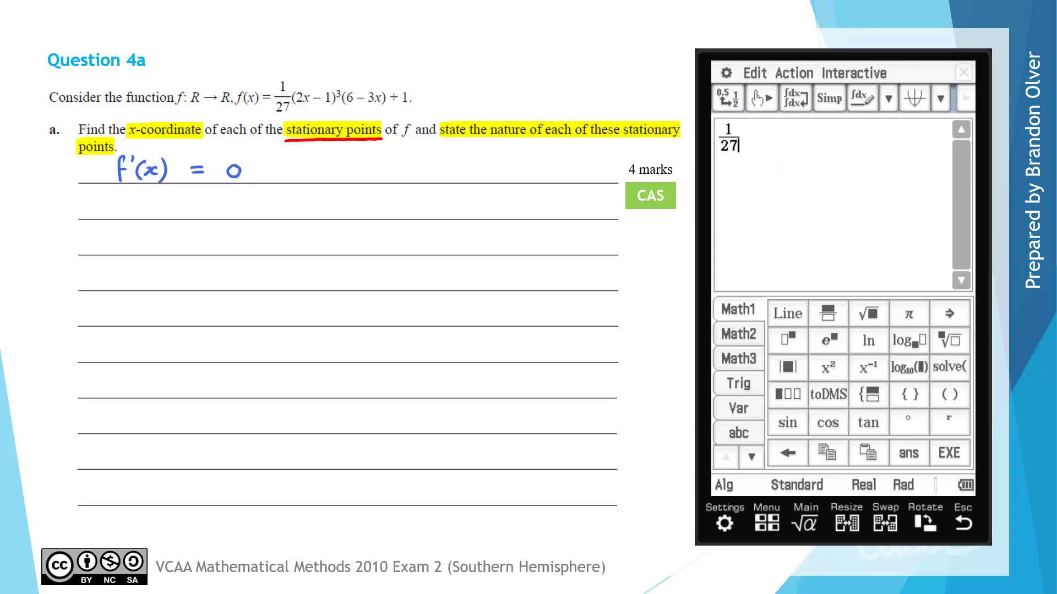
key("Right")
left_click(956, 395)
type("2x-1")
key("Right")
type("^3(6-3x)")
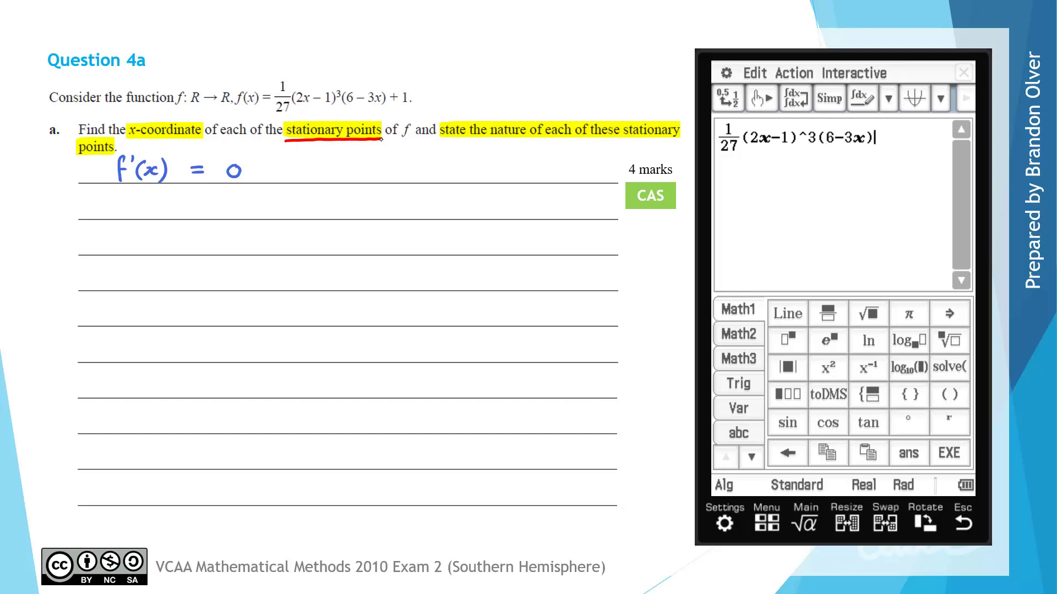
type("+1")
left_click_drag(893, 138, 723, 142)
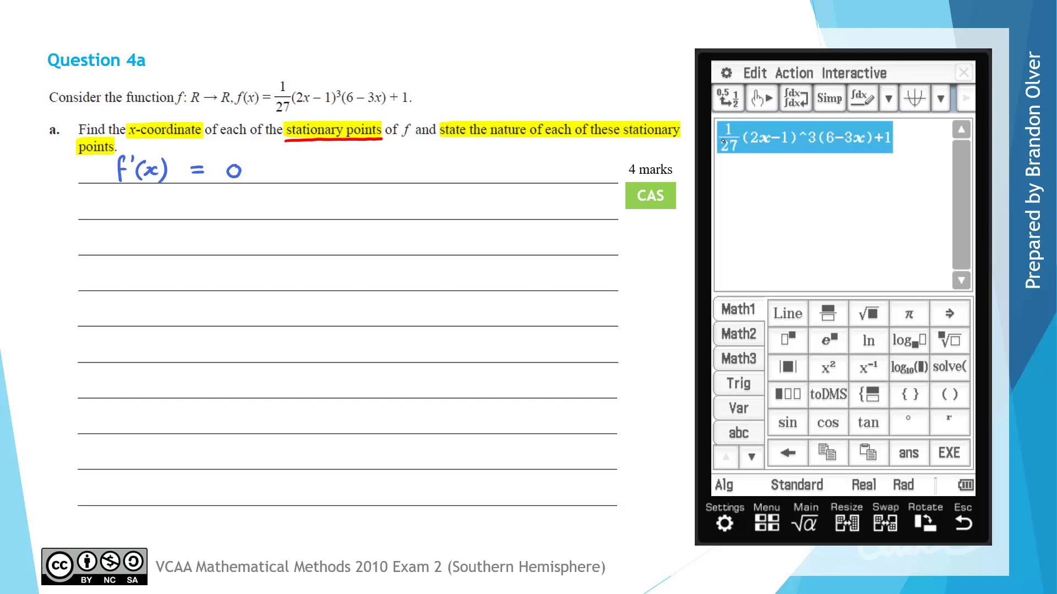
Differentiate the expression with respect to x to get −(32x³−84x²+60x−13)/9, and set it equal to 0
left_click(860, 73)
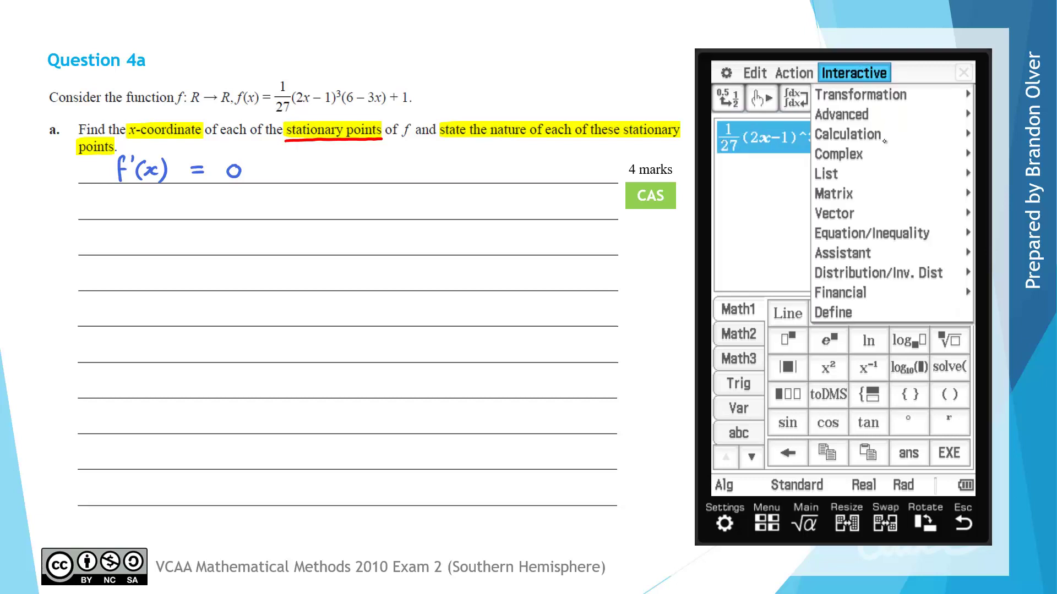
left_click(836, 134)
left_click(907, 134)
left_click(777, 272)
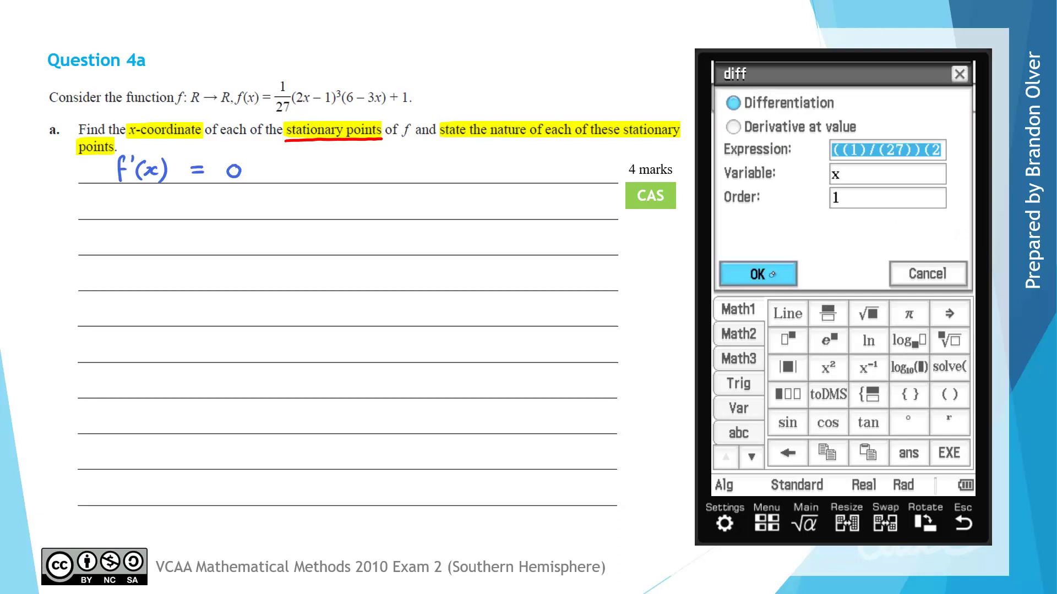
left_click_drag(861, 183, 788, 211)
type("=")
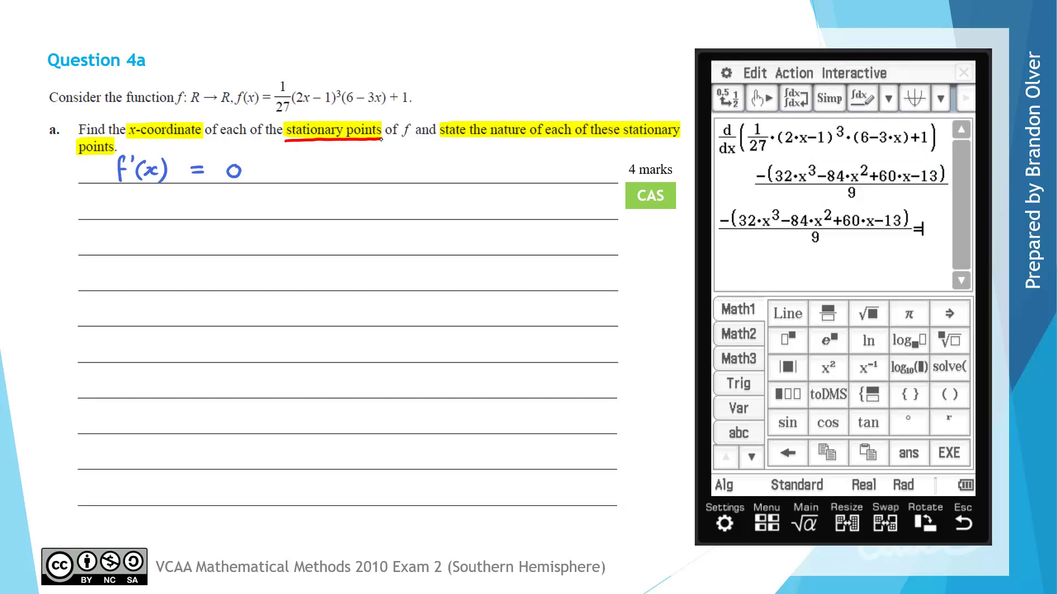
type("0")
left_click_drag(930, 228, 831, 232)
Solve the derivative equation for x, giving x = 1/2 and x = 13/8
left_click(871, 71)
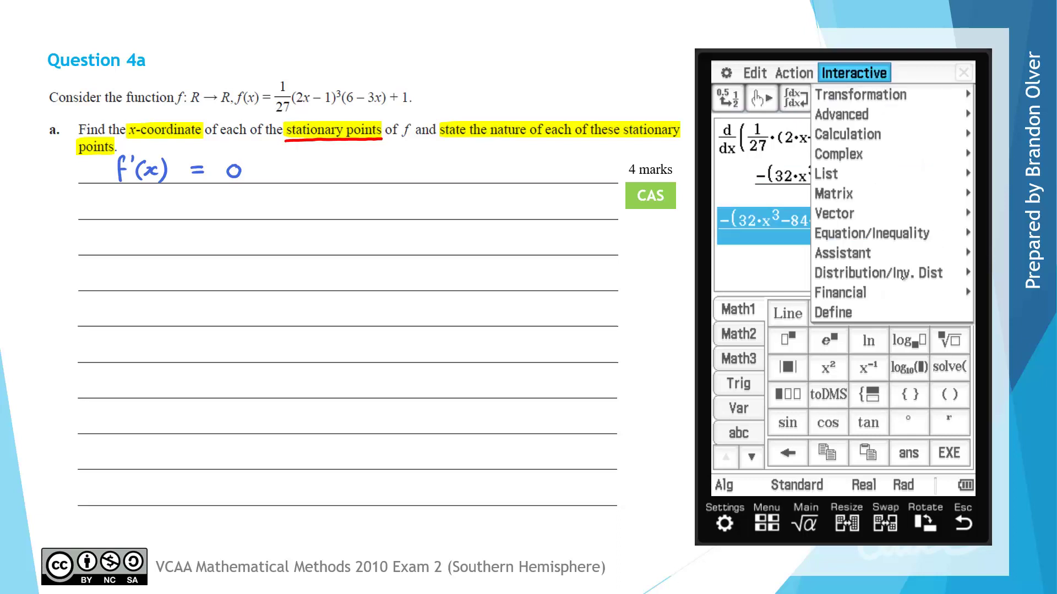
left_click(923, 234)
left_click(779, 270)
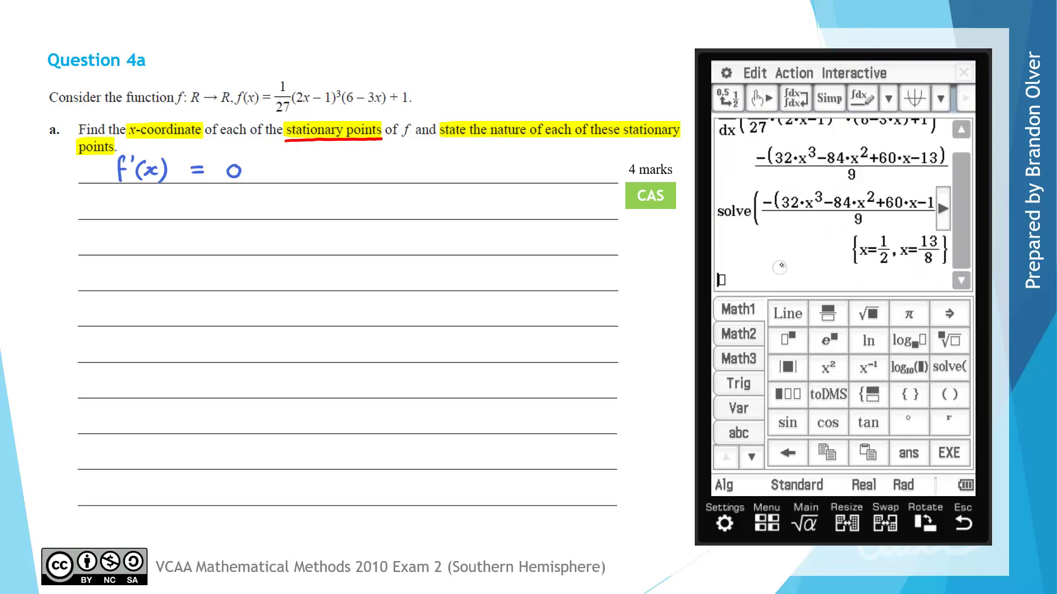
Handwrite ∴ x = 1/2, x = 13/8 on the slide's answer line
left_click(297, 174)
left_click_drag(332, 164, 352, 171)
mouse_move(366, 166)
left_mouse_down()
mouse_move(398, 160)
mouse_move(407, 178)
mouse_move(433, 188)
left_mouse_up()
left_click_drag(460, 165, 463, 173)
left_click_drag(478, 164, 506, 165)
left_click_drag(497, 172, 522, 162)
mouse_move(525, 150)
left_mouse_down()
mouse_move(536, 156)
mouse_move(527, 163)
mouse_move(544, 164)
mouse_move(531, 180)
left_mouse_up()
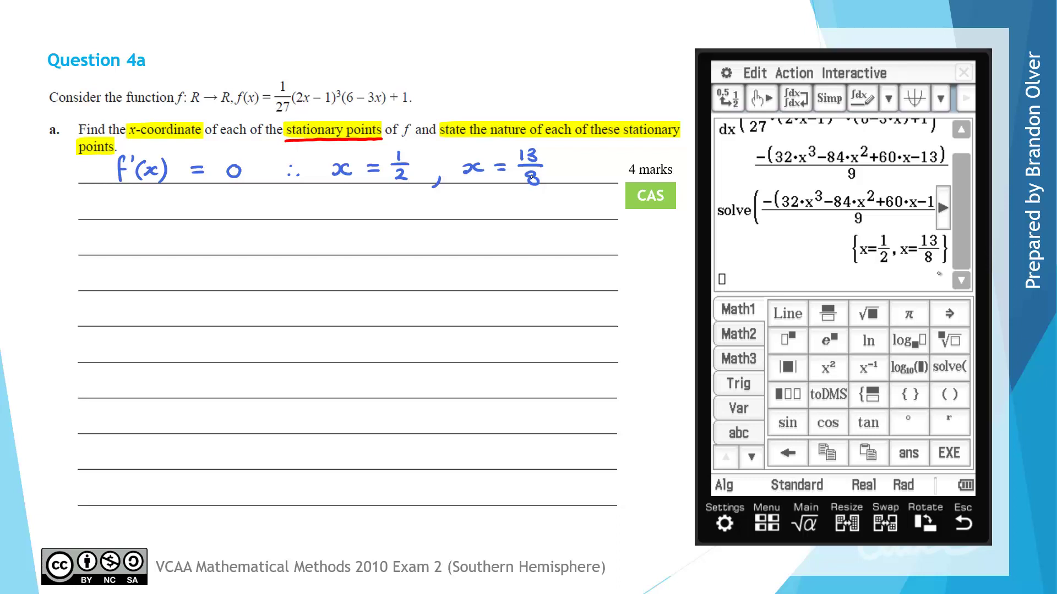
Plot the function in a graph window, zooming in twice and panning so x=0 to x=3 fills it
left_click(915, 97)
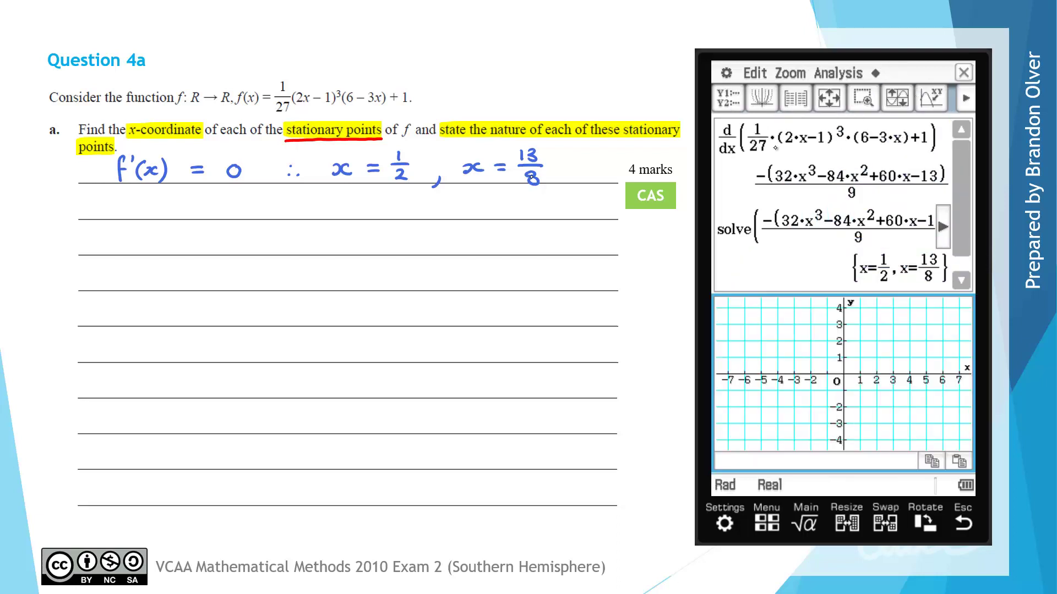
left_click_drag(747, 142, 927, 137)
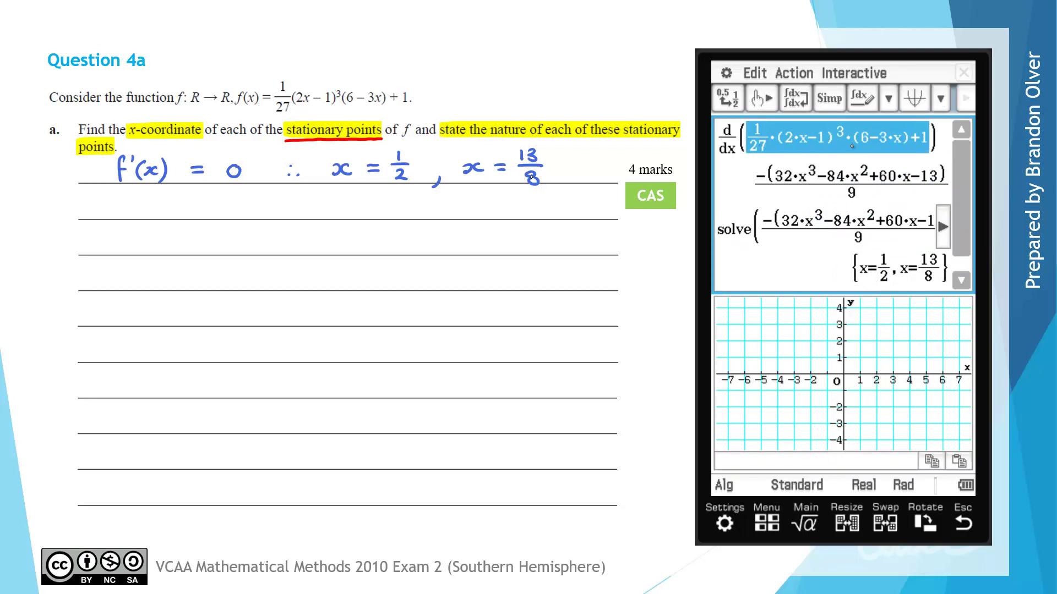
left_click_drag(839, 140, 816, 330)
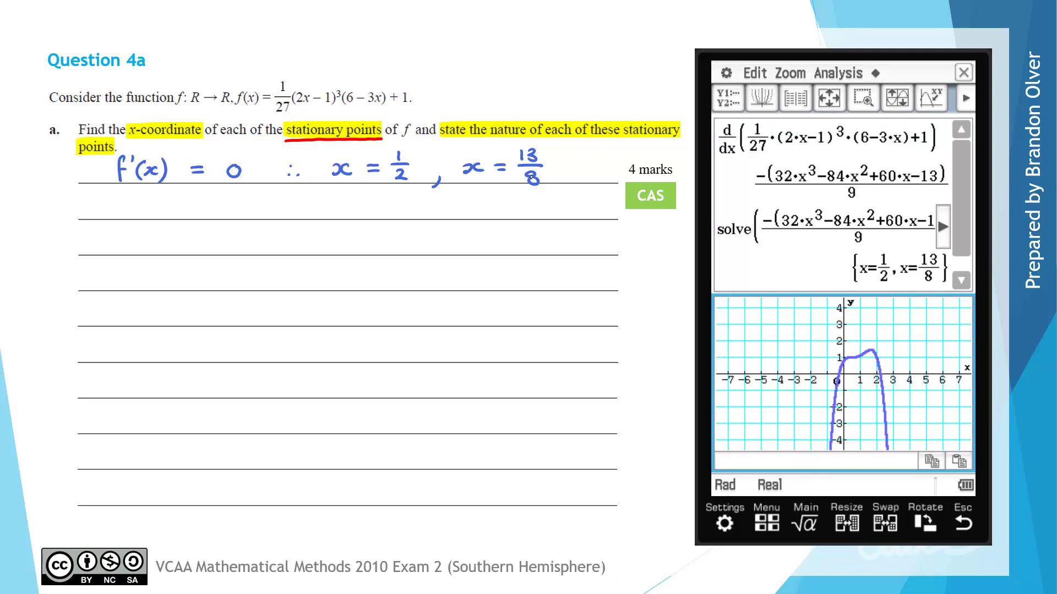
key("plus")
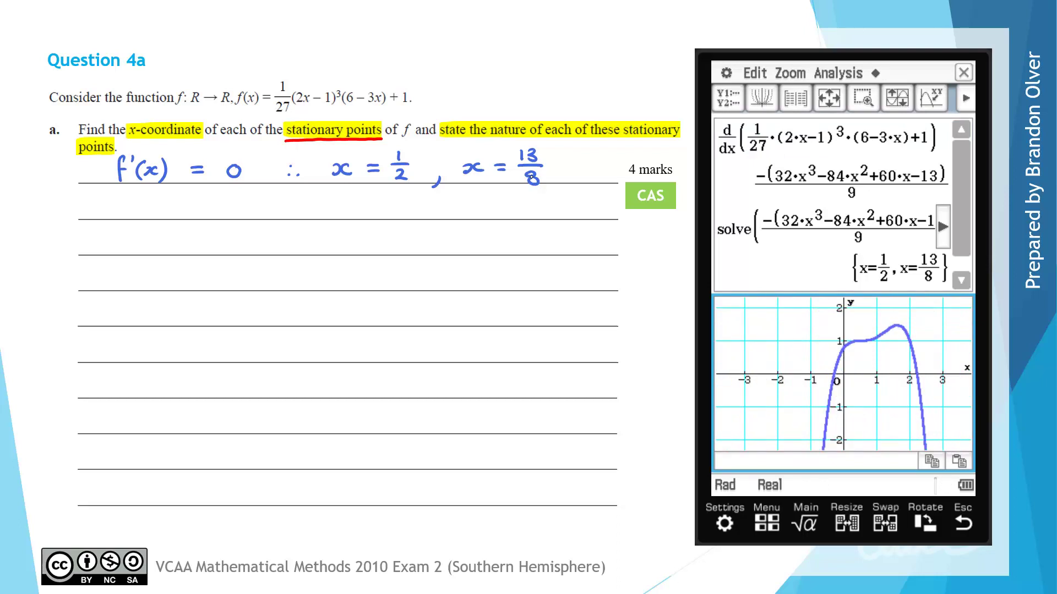
key("plus")
left_click_drag(914, 393, 851, 428)
left_click_drag(935, 418, 942, 418)
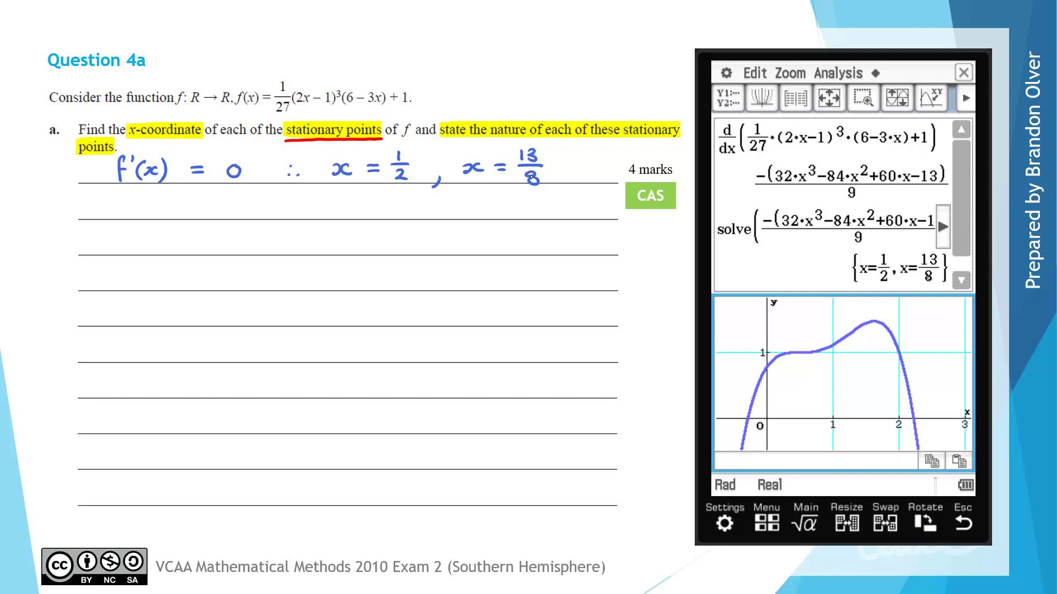
Underline 'nature' in red and begin the table's x row with 0 and 1/2
left_click_drag(488, 140, 527, 140)
left_click_drag(116, 239, 127, 248)
left_click_drag(133, 237, 137, 244)
mouse_move(201, 237)
left_mouse_down()
mouse_move(209, 246)
mouse_move(201, 237)
left_mouse_up()
left_click_drag(284, 228, 290, 252)
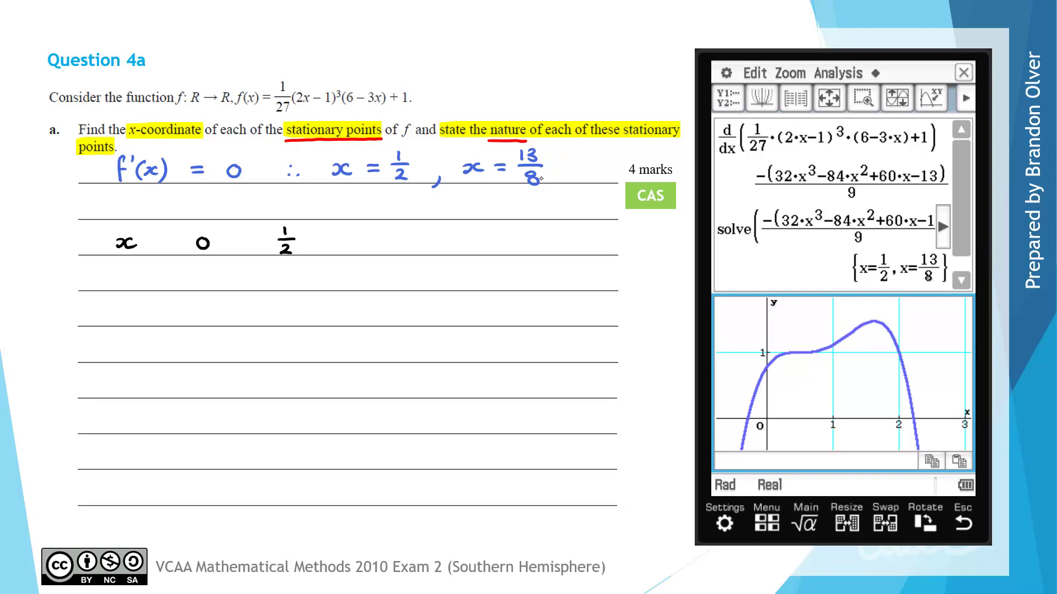
Add the x values 1, 13/8 and 2 to the table's x row
left_click_drag(369, 234, 370, 246)
left_click_drag(458, 223, 459, 238)
mouse_move(465, 224)
left_mouse_down()
mouse_move(477, 240)
mouse_move(469, 250)
left_mouse_up()
left_click_drag(545, 235, 560, 245)
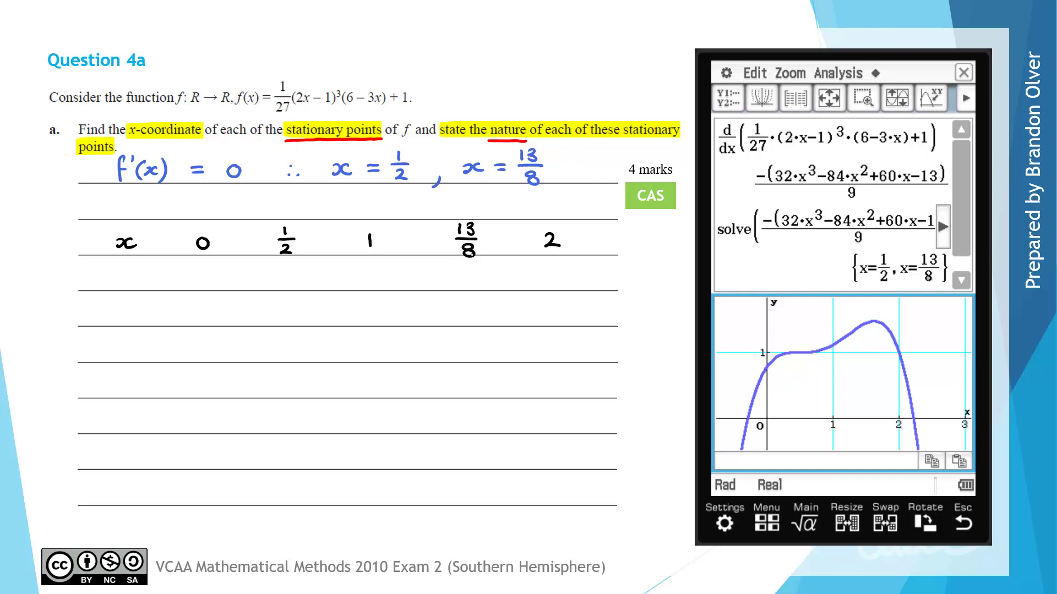
Label the table's remaining rows f'(x) and Slope
mouse_move(104, 300)
left_mouse_down()
mouse_move(99, 322)
mouse_move(109, 310)
mouse_move(125, 318)
left_mouse_up()
left_click_drag(140, 300, 138, 323)
mouse_move(110, 375)
left_mouse_down()
mouse_move(99, 389)
mouse_move(113, 391)
left_mouse_up()
left_click_drag(125, 381, 125, 382)
left_click_drag(132, 382, 132, 397)
left_click_drag(132, 381, 154, 389)
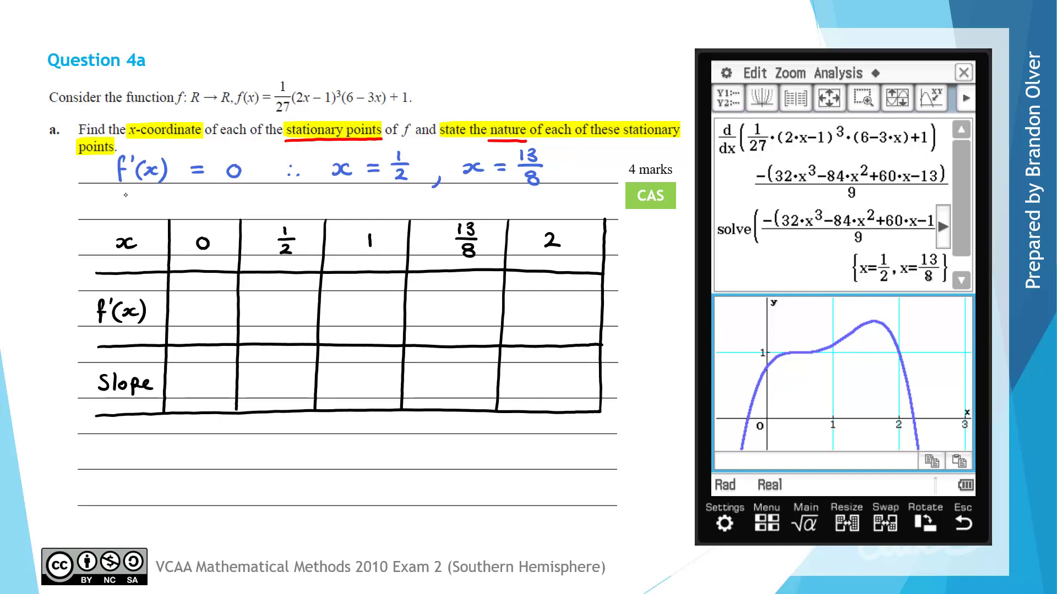
Underline f'(x) = 0 and the x solutions in orange, and write 0 under 1/2 and 13/8
left_click_drag(114, 192, 241, 191)
left_click_drag(330, 192, 545, 191)
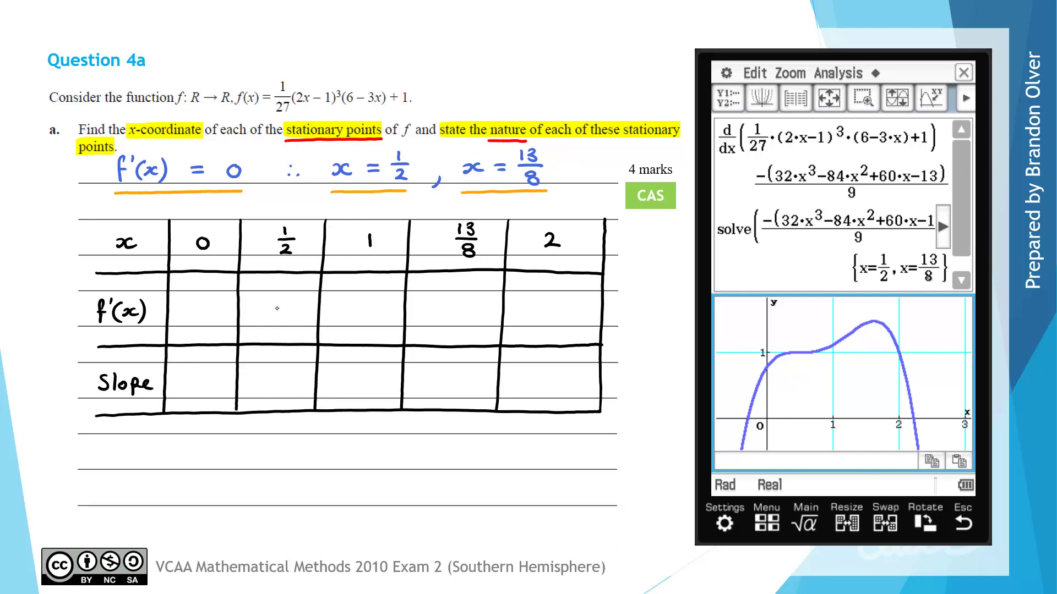
mouse_move(277, 308)
left_mouse_down()
mouse_move(279, 318)
mouse_move(278, 307)
left_mouse_up()
mouse_move(461, 307)
left_mouse_down()
mouse_move(451, 315)
mouse_move(462, 312)
left_mouse_up()
Evaluate the derivative at x=0 using the substitution bar, giving 13/9
left_click(956, 230)
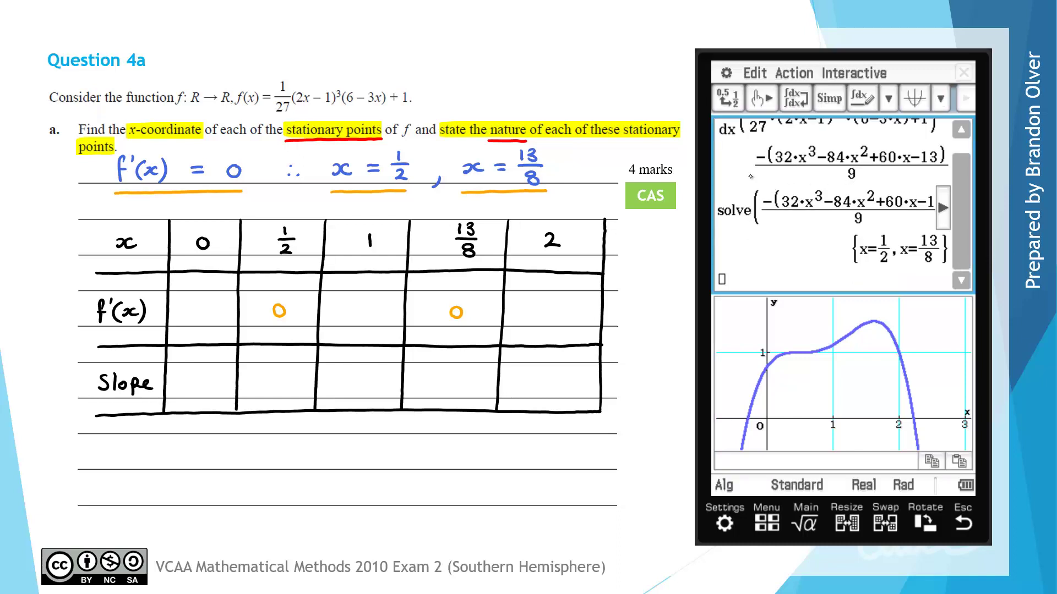
left_click(791, 164)
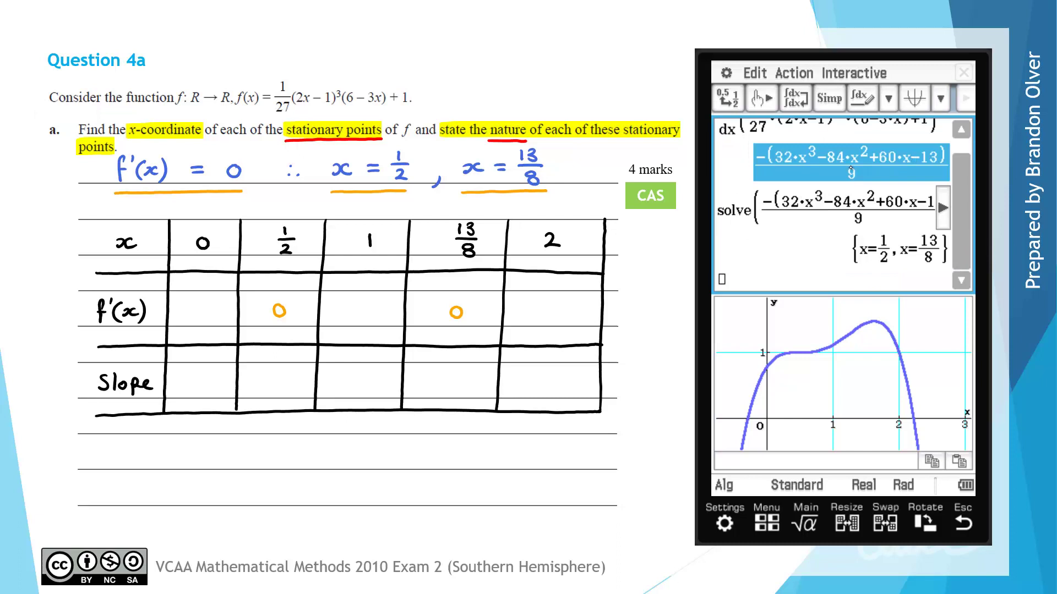
left_click_drag(752, 279, 727, 278)
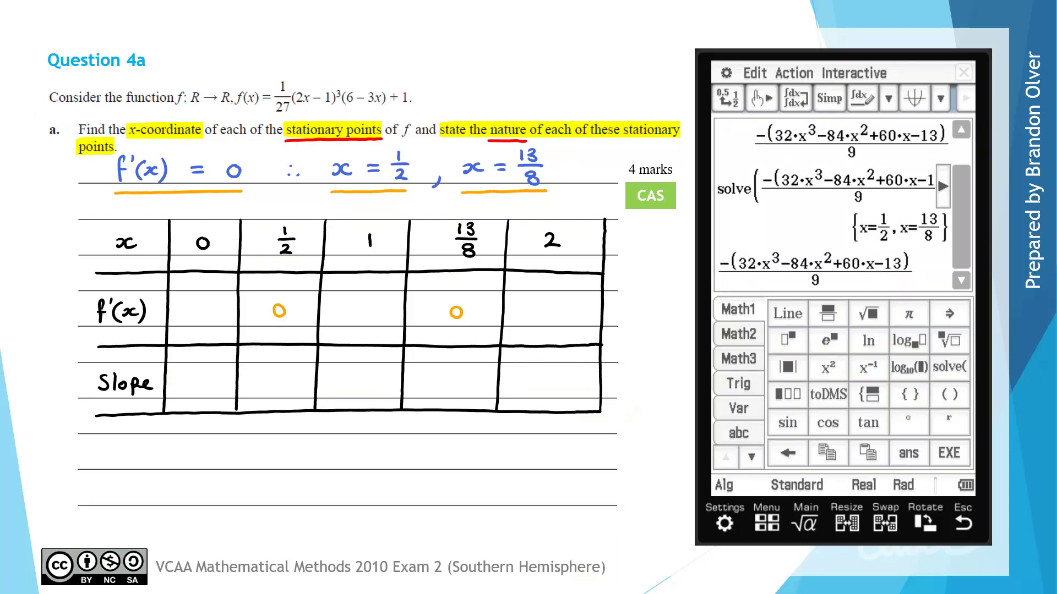
left_click(738, 334)
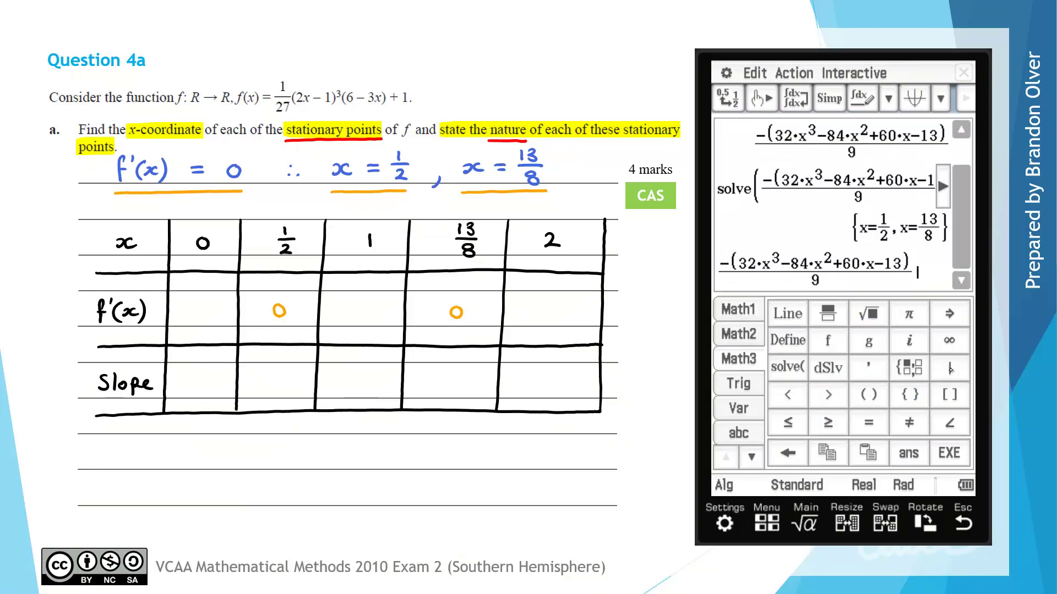
type("|x=0")
key("Return")
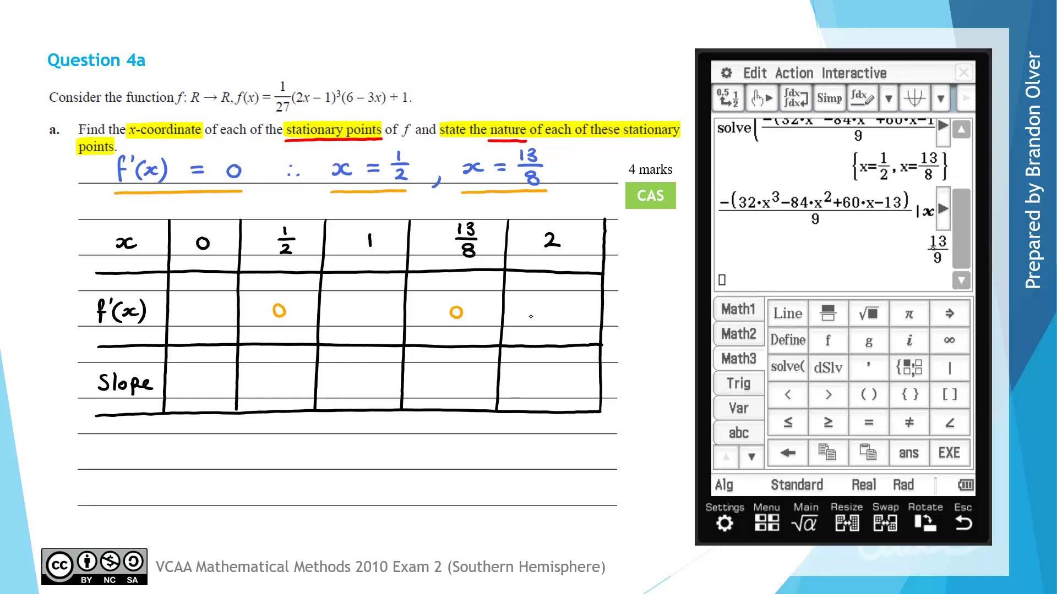
Re-evaluate the derivative at x=1 and x=2, giving 5/9 and −3
left_click_drag(815, 219, 943, 212)
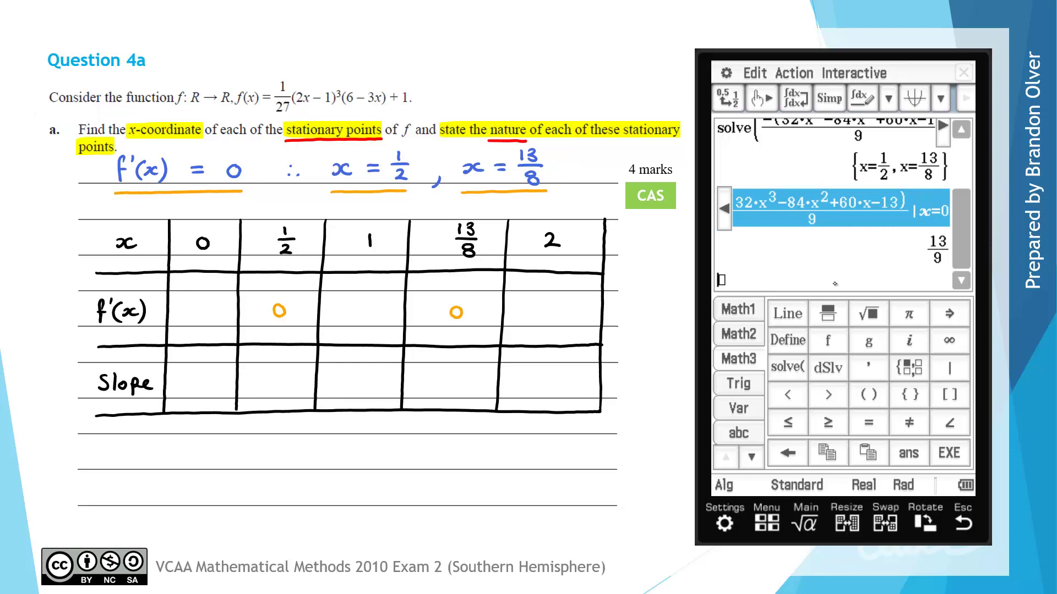
left_click_drag(835, 283, 835, 283)
double_click(944, 281)
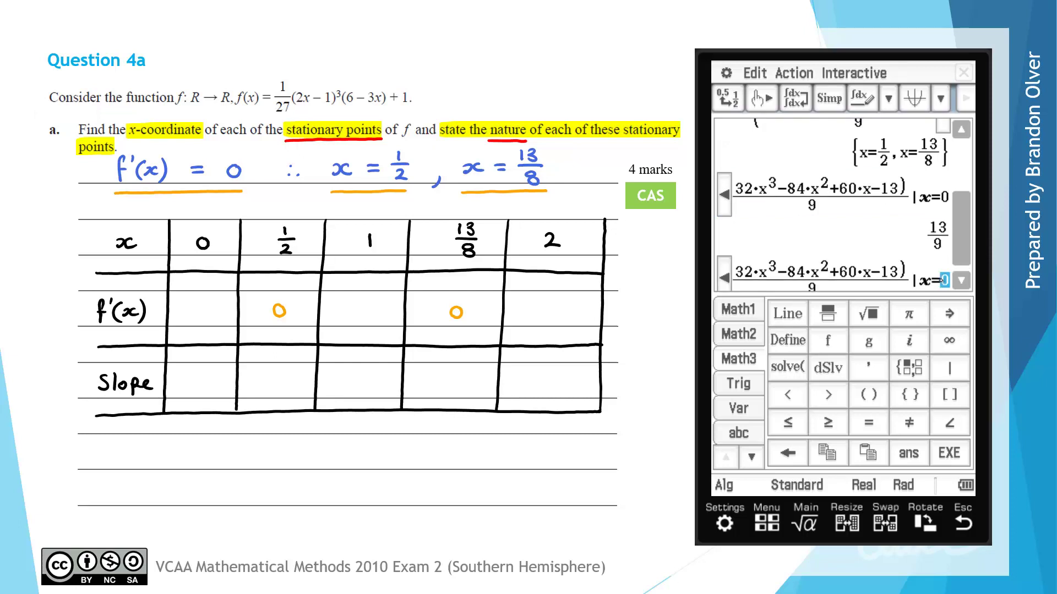
type("1")
key("Return")
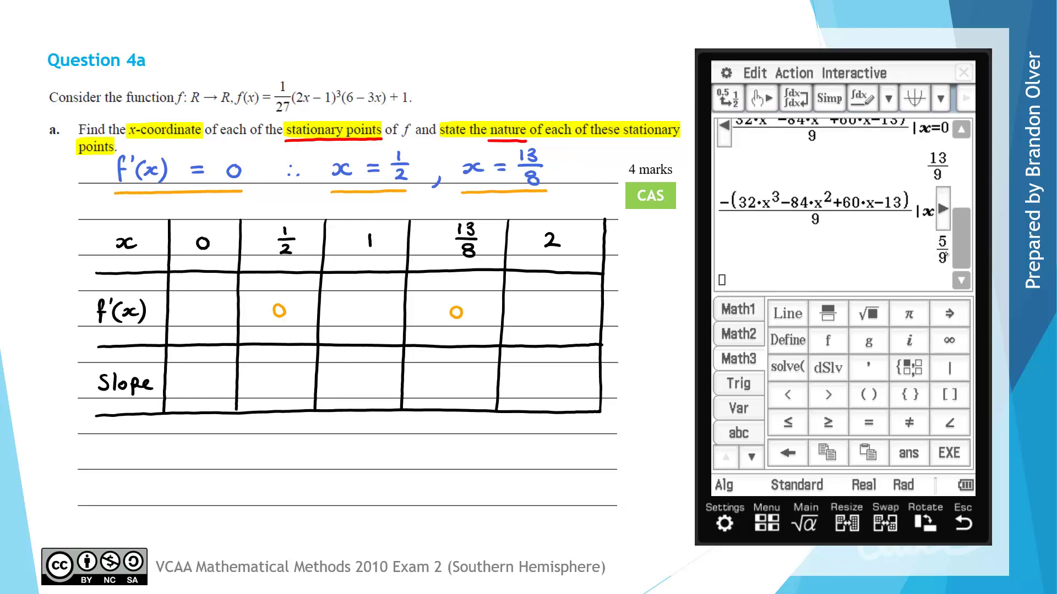
left_click(943, 209)
left_click_drag(943, 216, 813, 286)
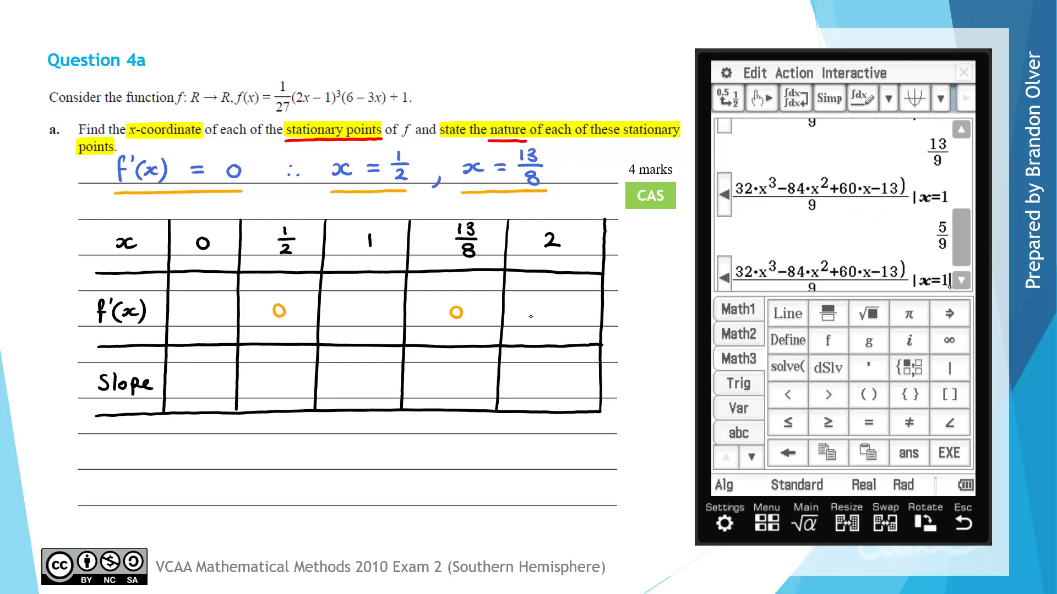
double_click(944, 281)
type("2")
key("Return")
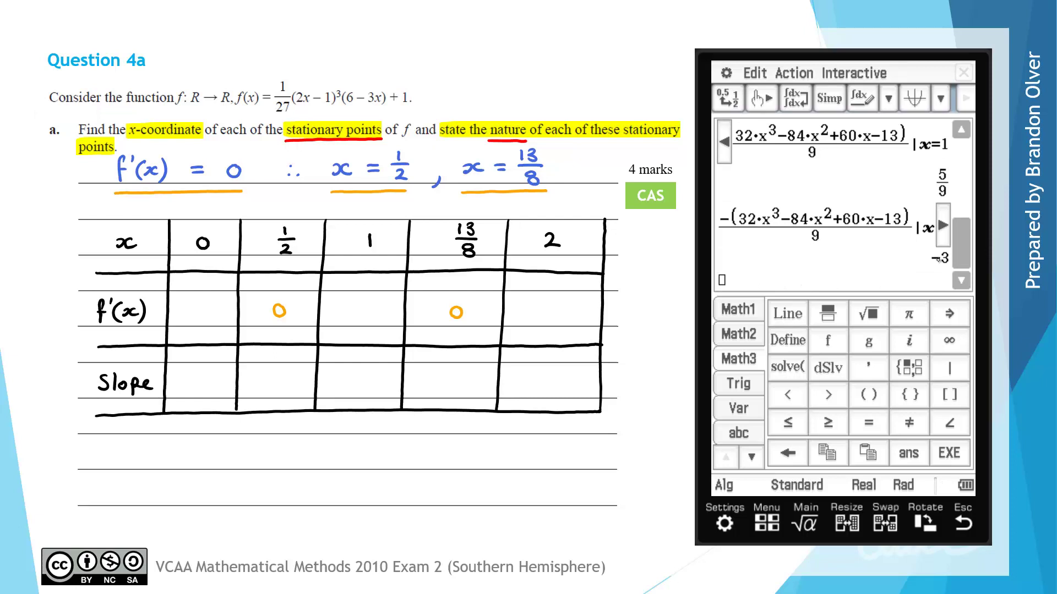